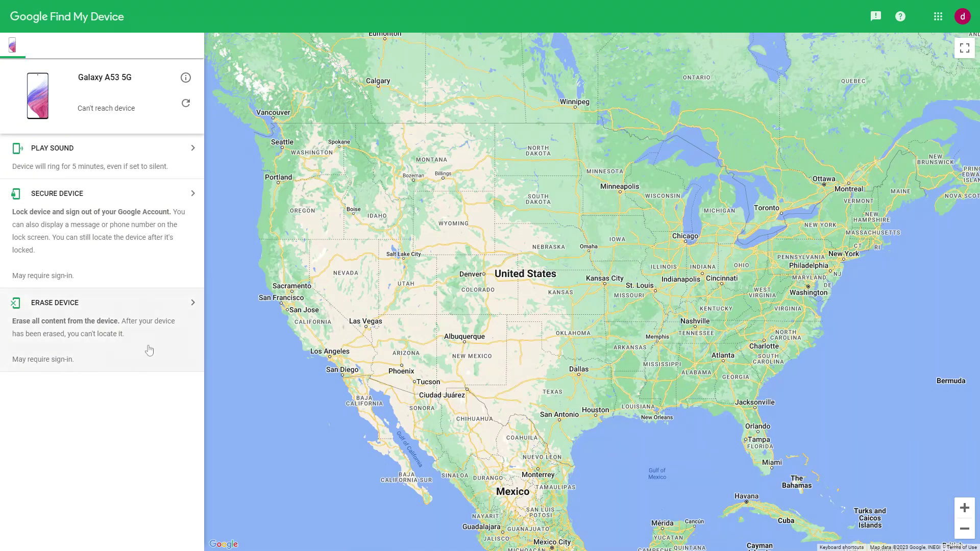
# - Submit the re-entered Google Account password to confirm erasing the Galaxy A53 5G
pyautogui.press('Return')
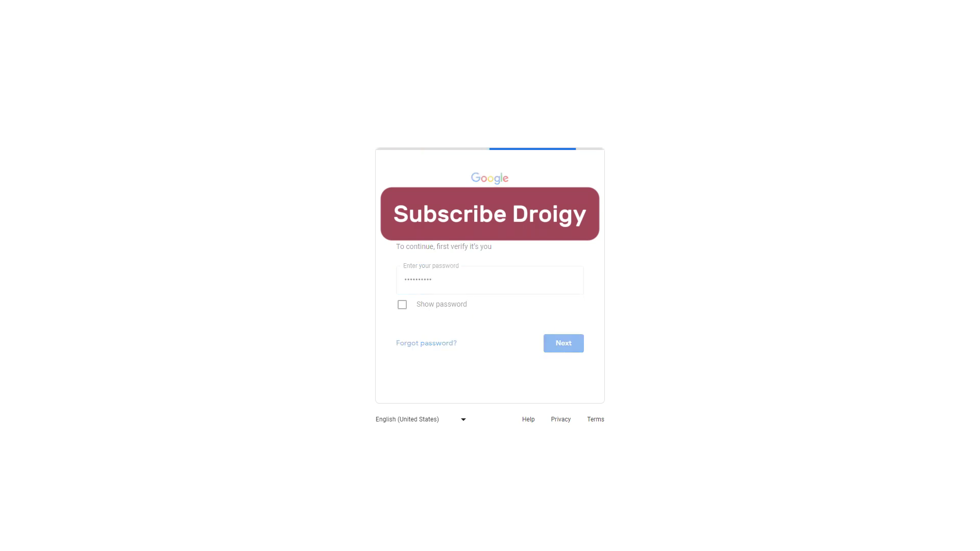